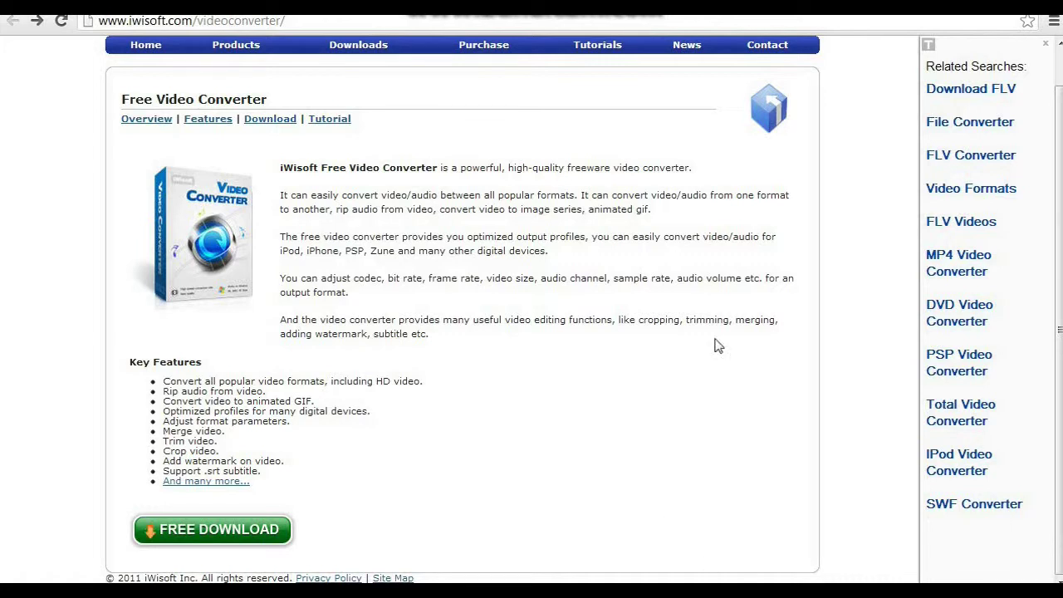
Step: Download the iWisoft converter installer in Chrome and cancel the duplicate videoconverter (1).exe download
left_click(202, 530)
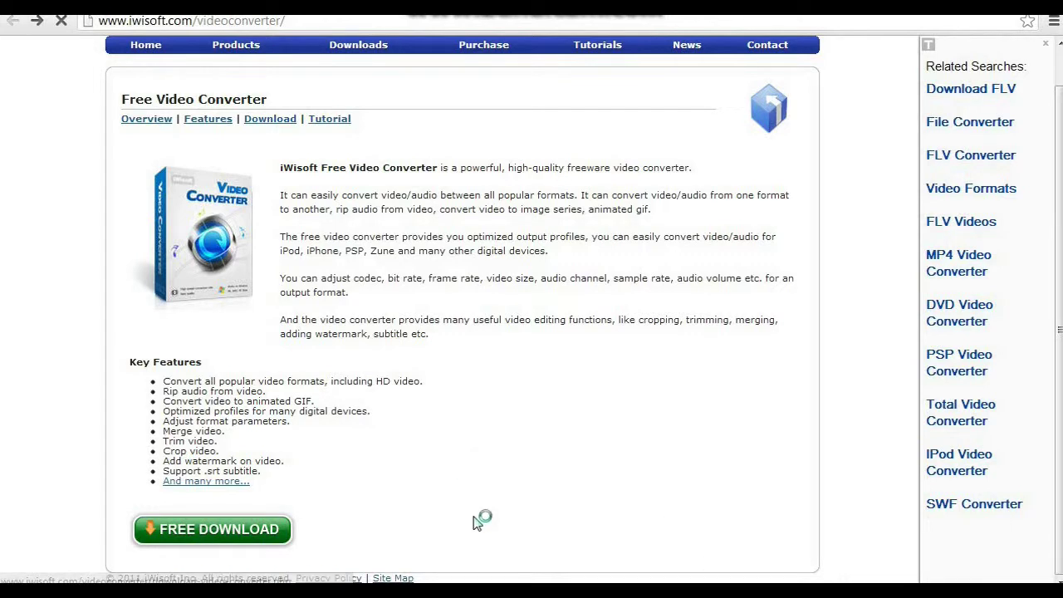
left_click(291, 282)
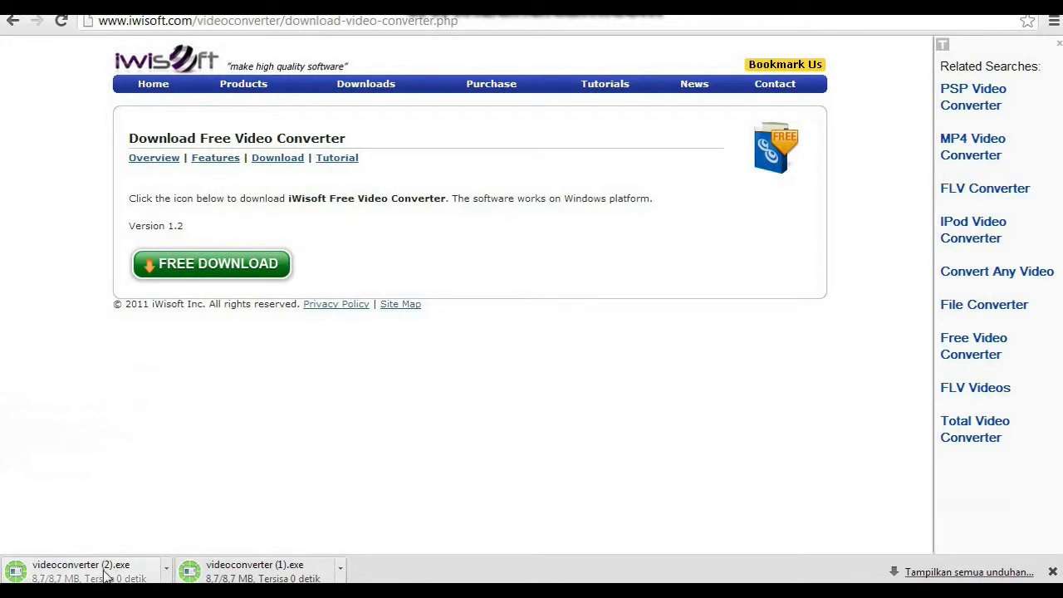
right_click(267, 572)
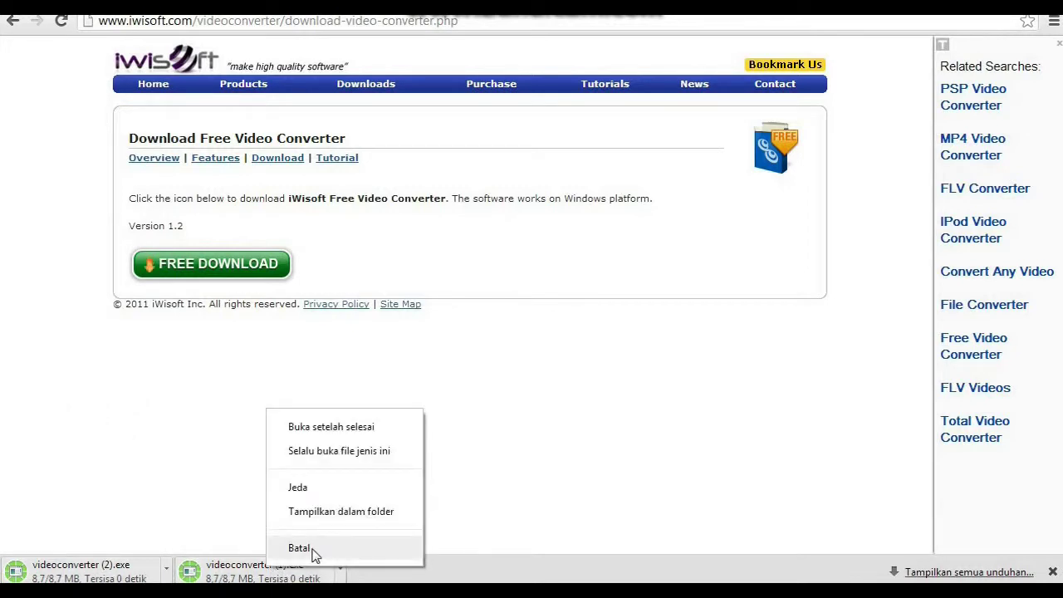
left_click(299, 548)
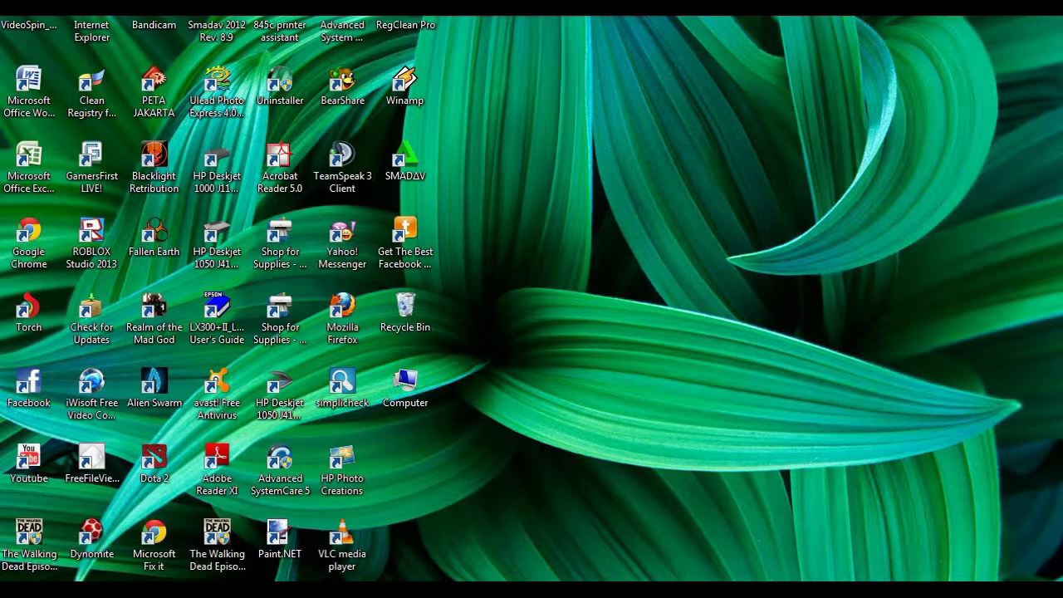
Step: Launch iWisoft and import the 35-second BLR 2013-04-06 AVI from the Bandicam folder
double_click(108, 414)
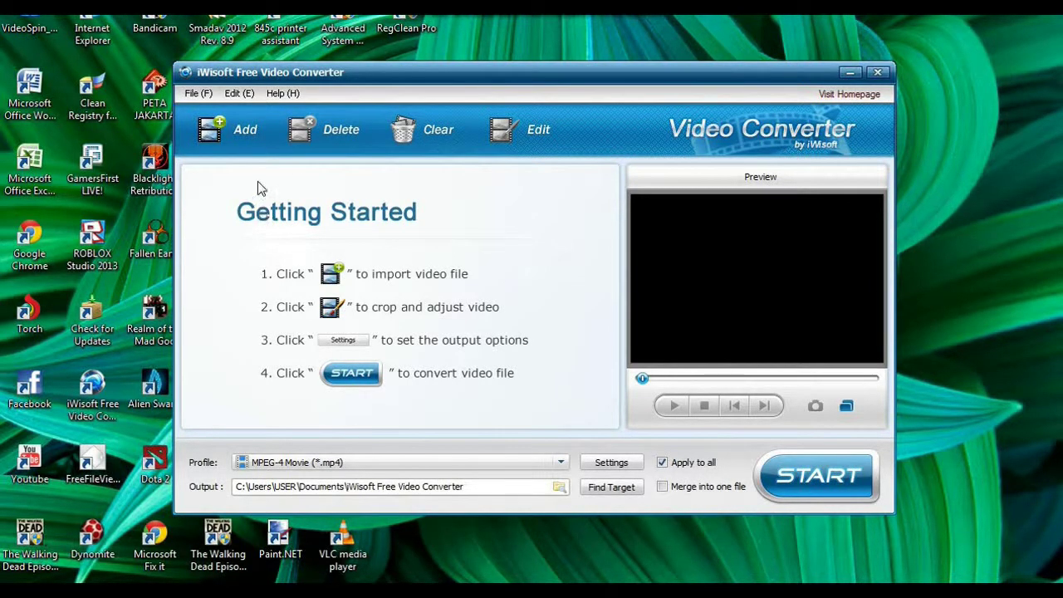
left_click(236, 133)
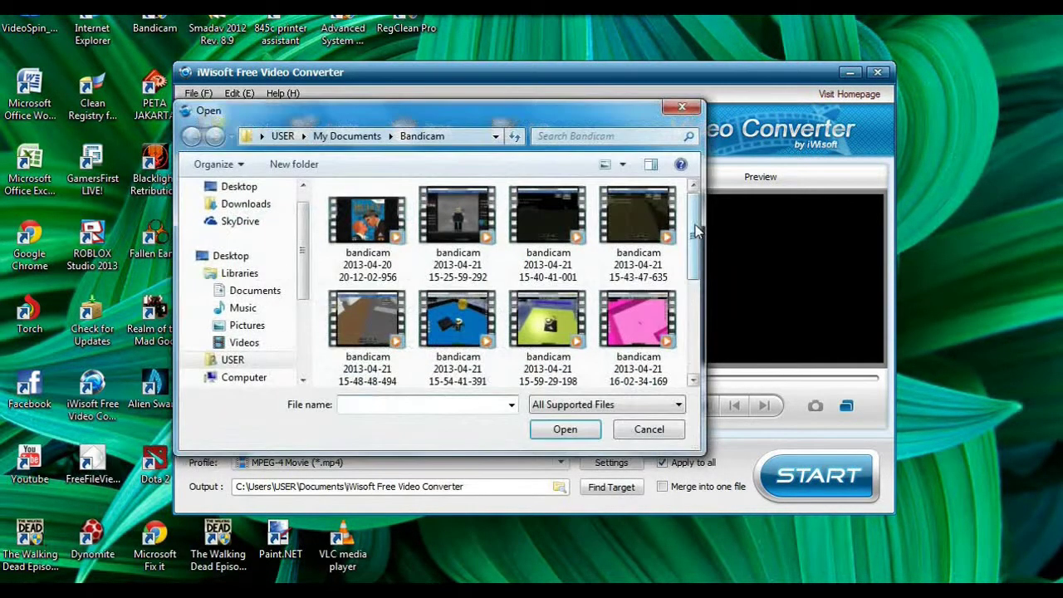
left_click_drag(693, 233, 667, 350)
double_click(665, 344)
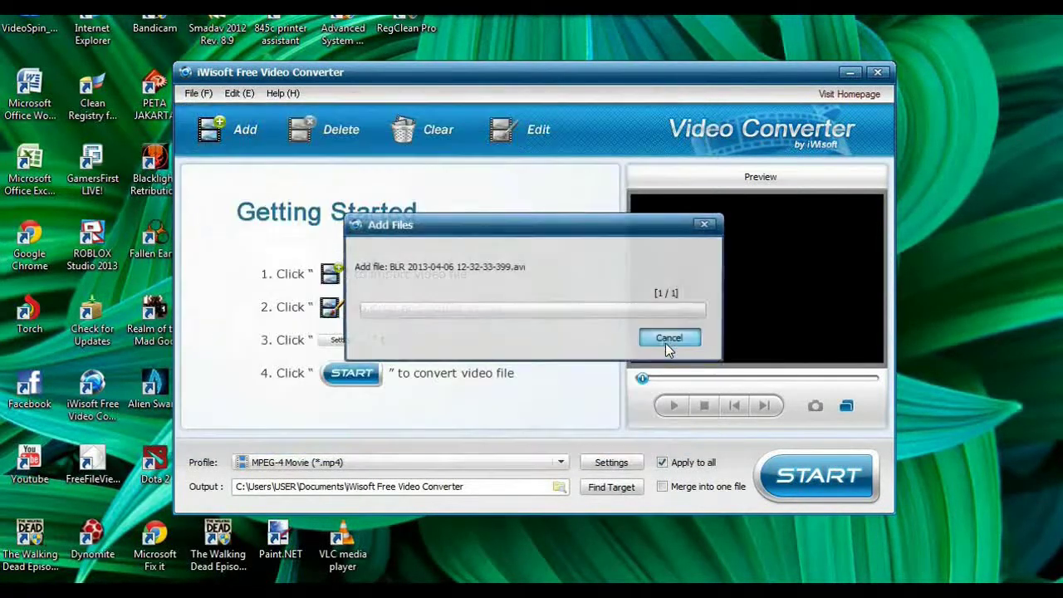
left_click(236, 131)
scroll(639, 265, "down", 5)
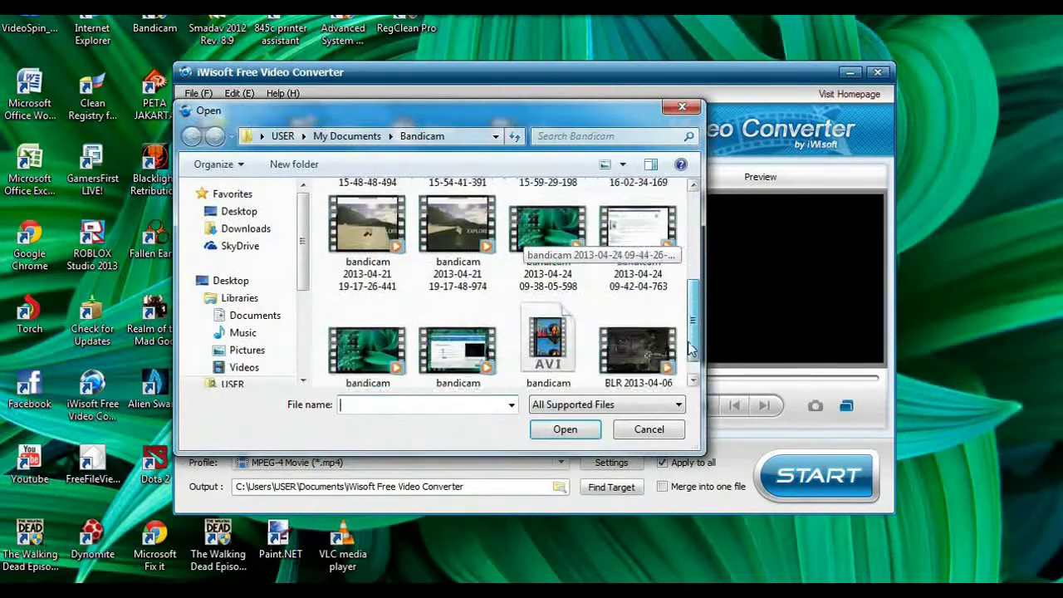
double_click(627, 318)
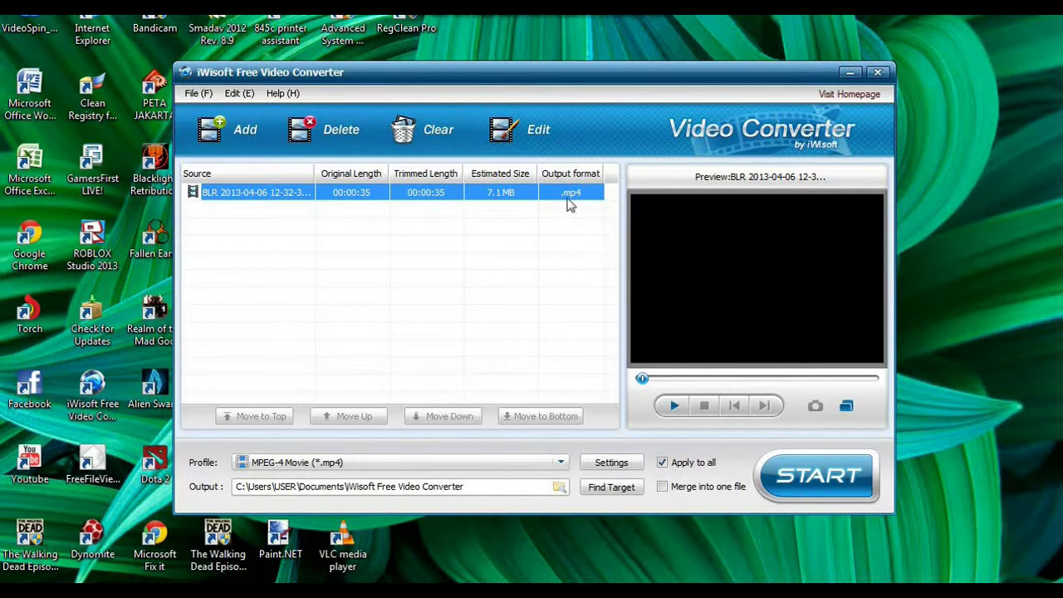
left_click(560, 461)
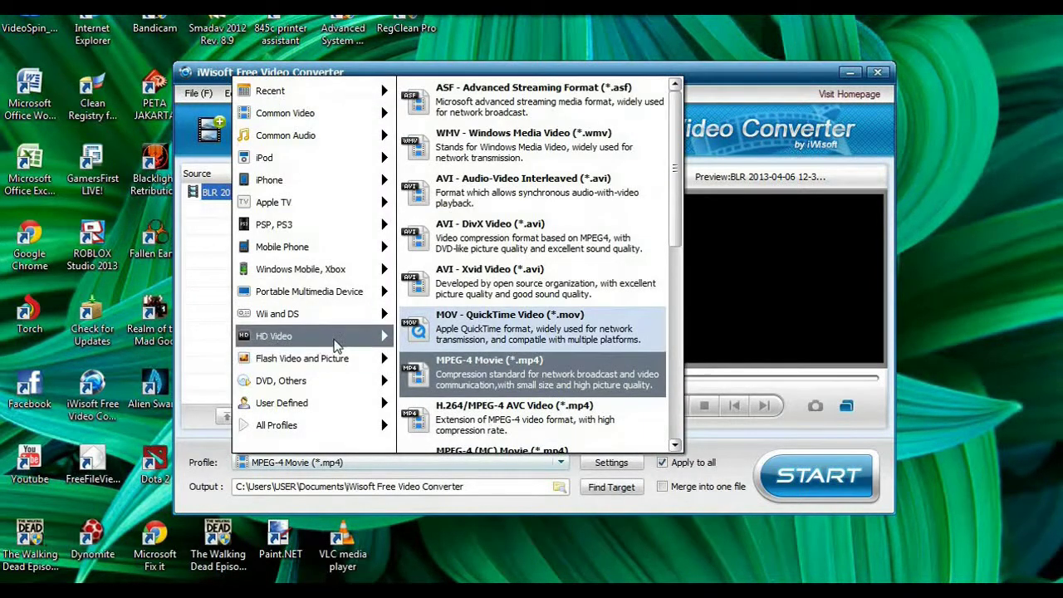
mouse_move(337, 345)
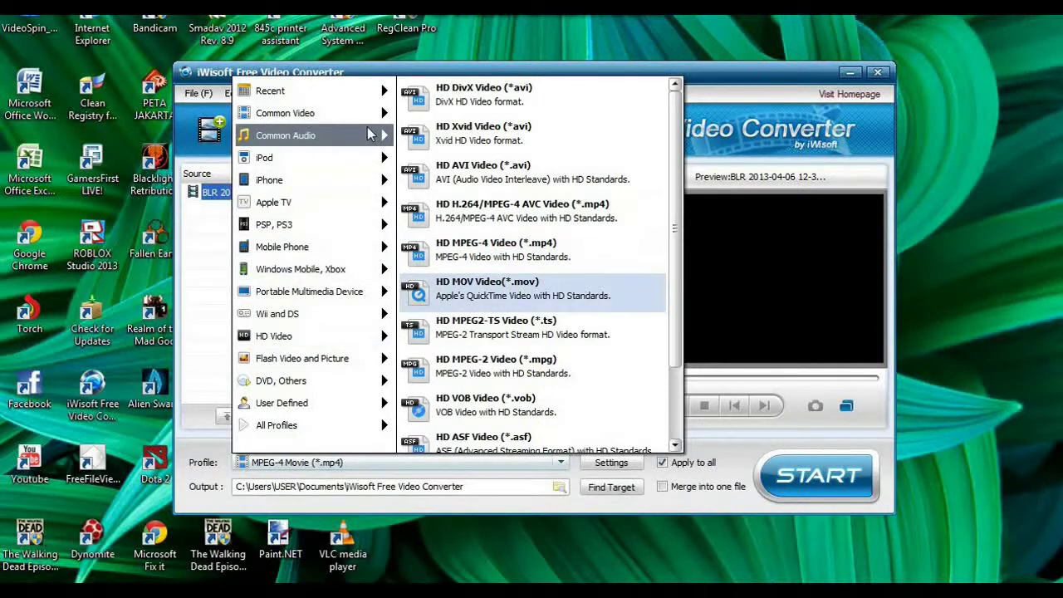
mouse_move(373, 123)
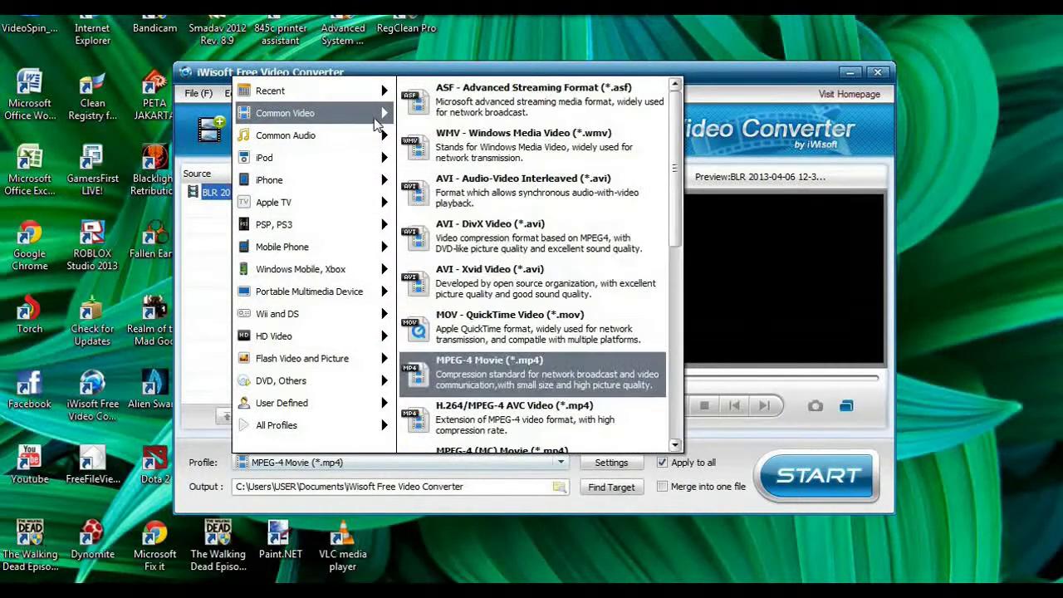
left_click(593, 379)
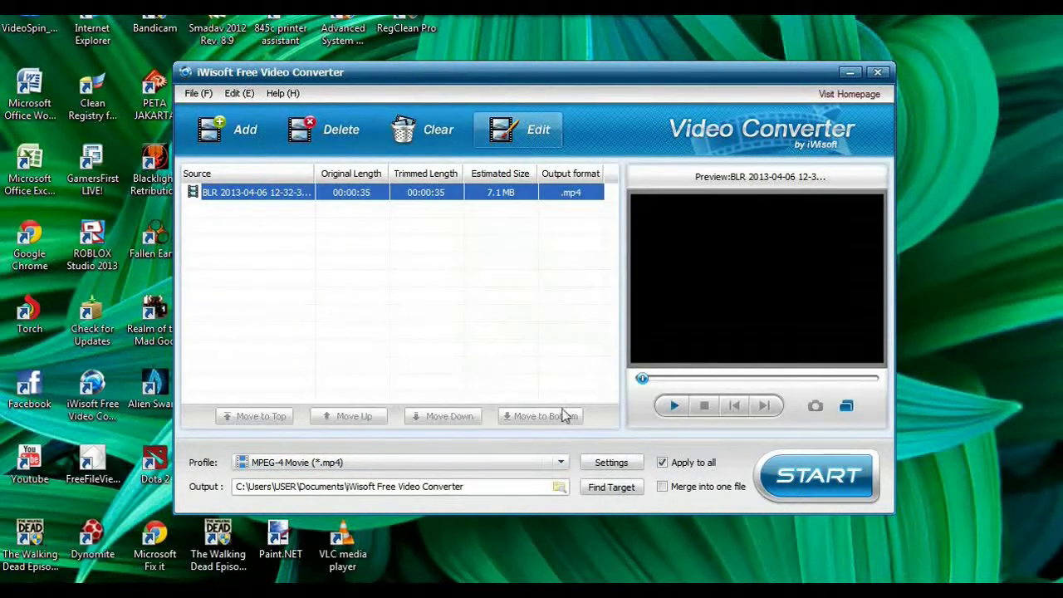
Step: Set the video codec to h.264, keeping frame size on Auto and frame rate at 29.97 fps
left_click(596, 463)
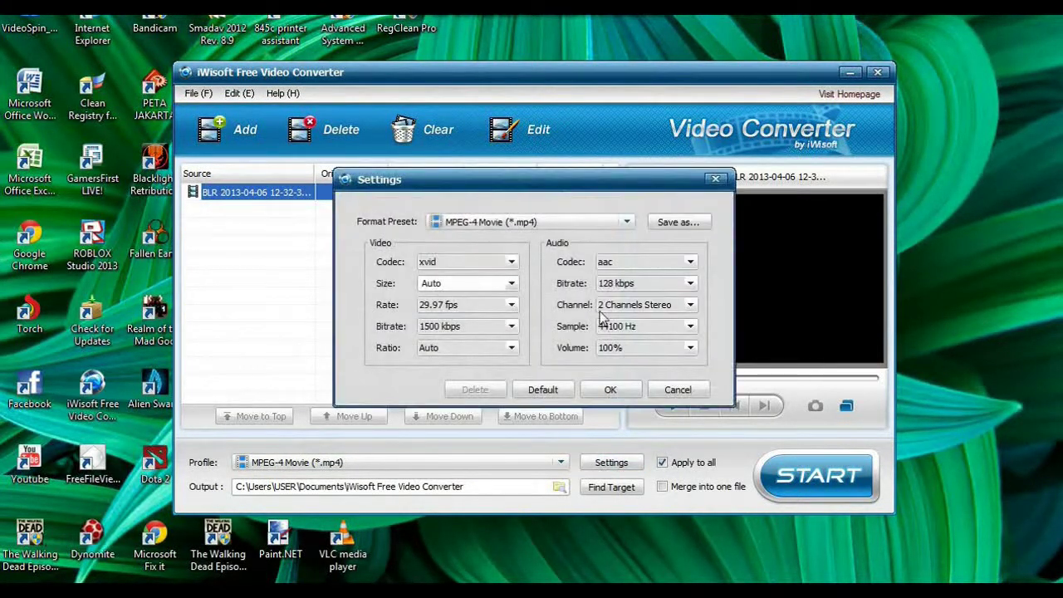
left_click(513, 265)
left_click(486, 291)
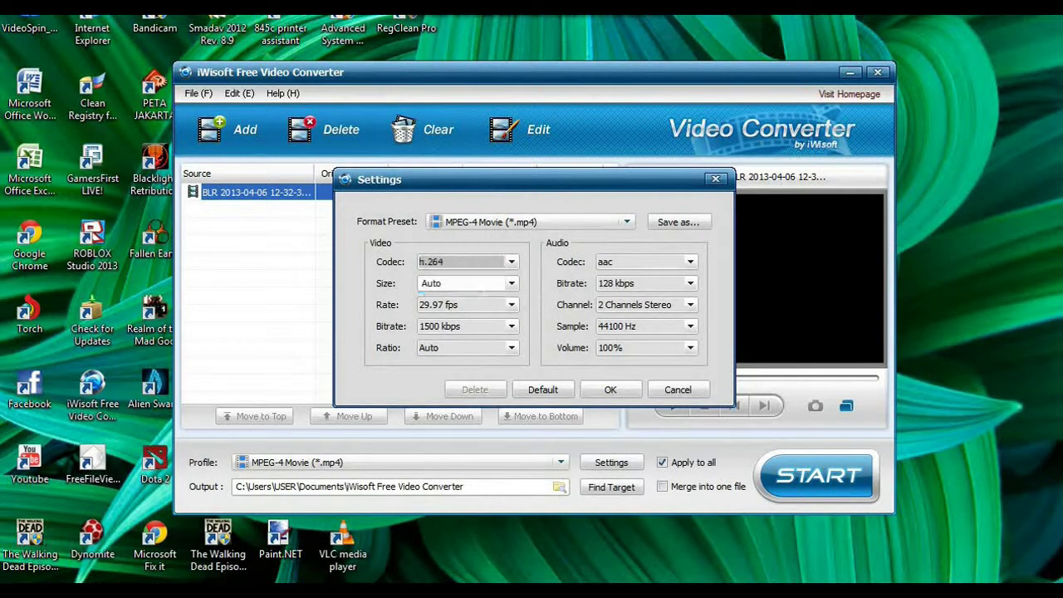
left_click(510, 284)
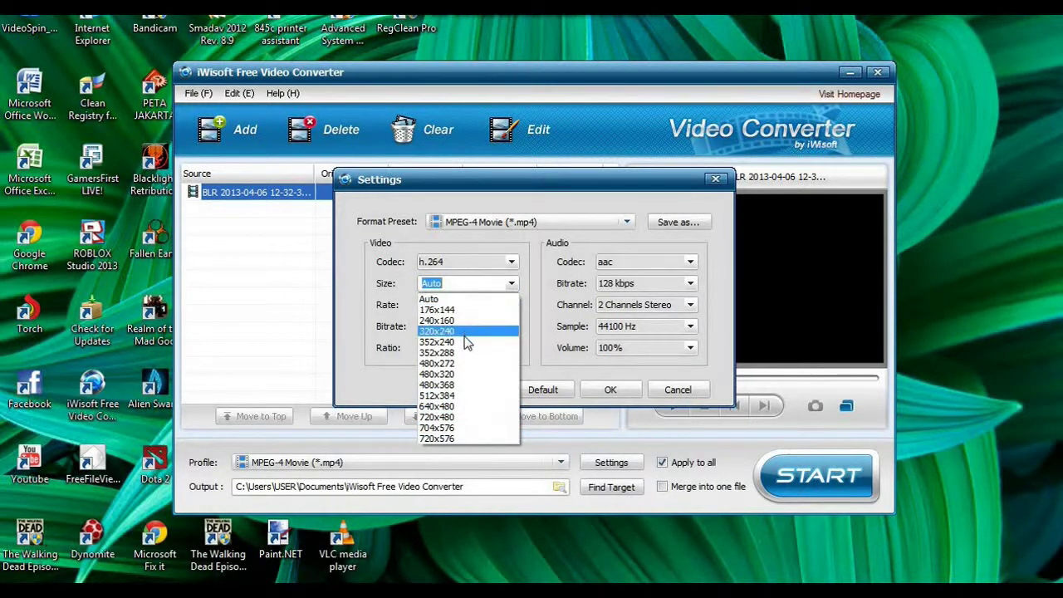
left_click(431, 299)
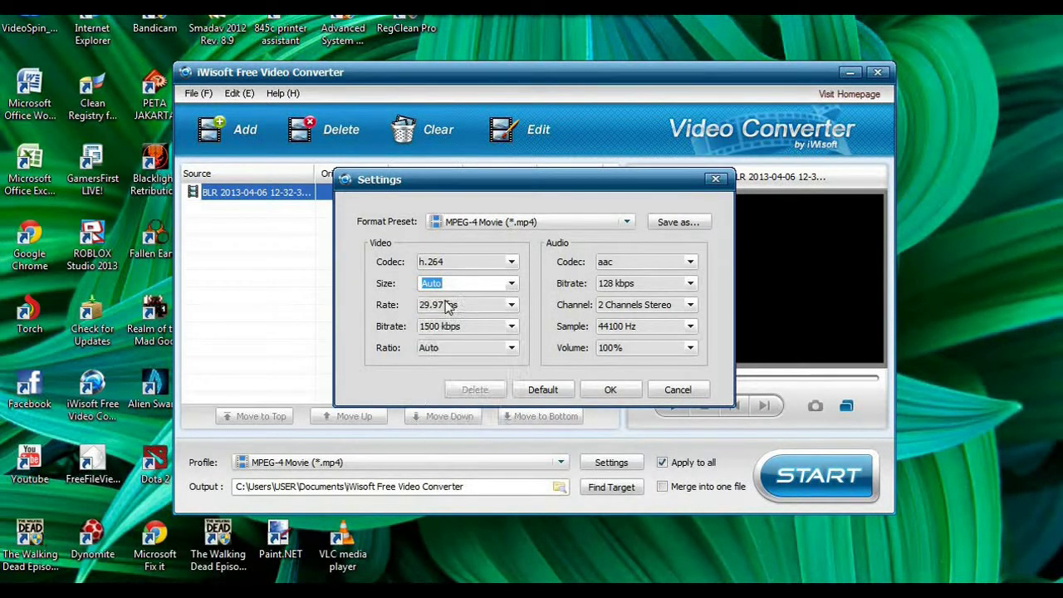
left_click(511, 305)
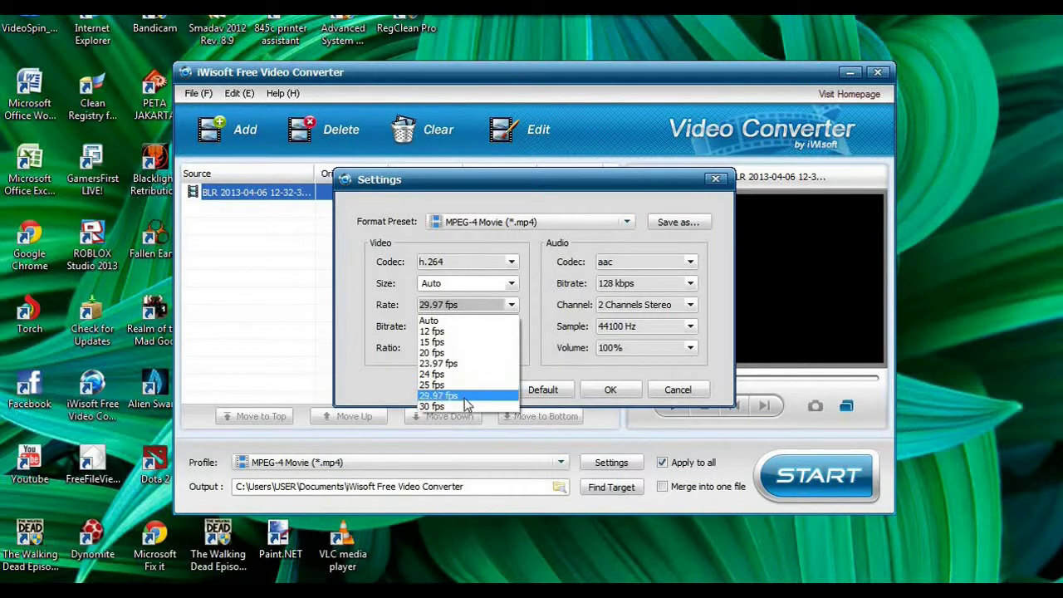
left_click(466, 397)
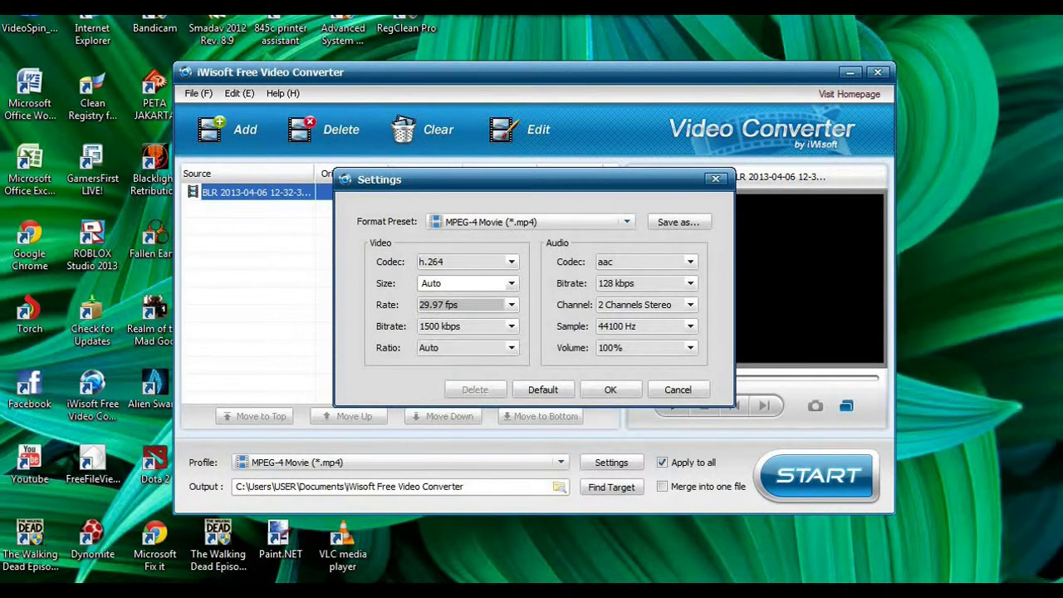
Step: Set the video bitrate to 1200 kbps, keep the aspect ratio on Auto, and apply the settings
left_click(511, 326)
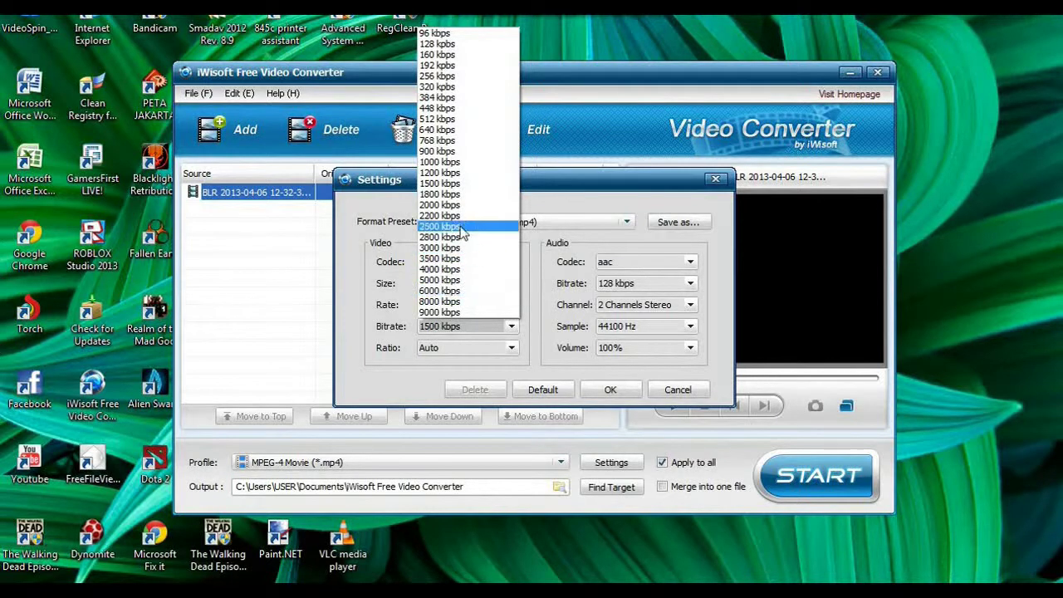
left_click(472, 172)
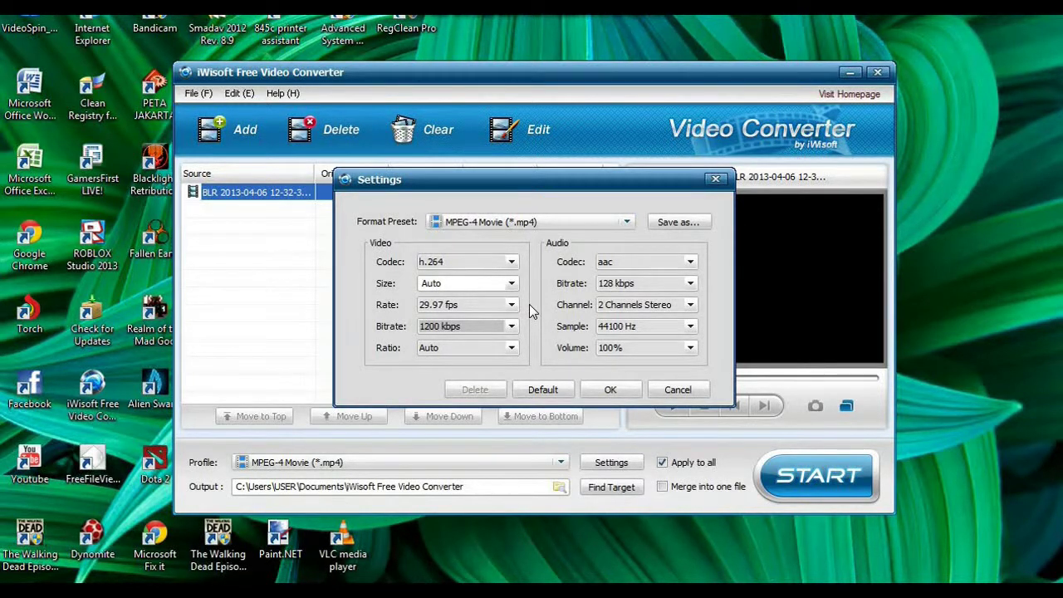
left_click(512, 347)
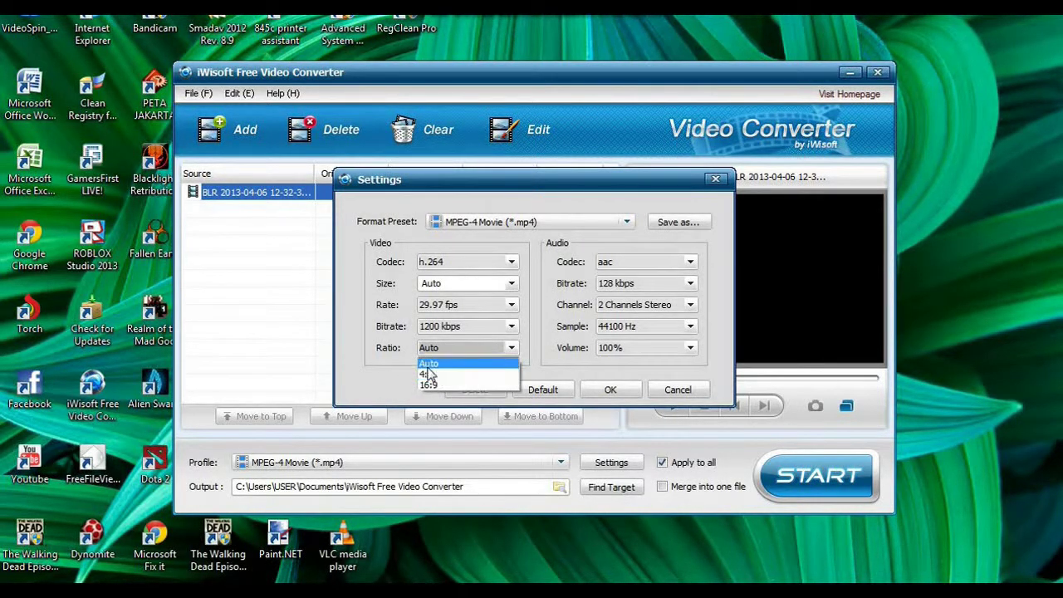
left_click(432, 364)
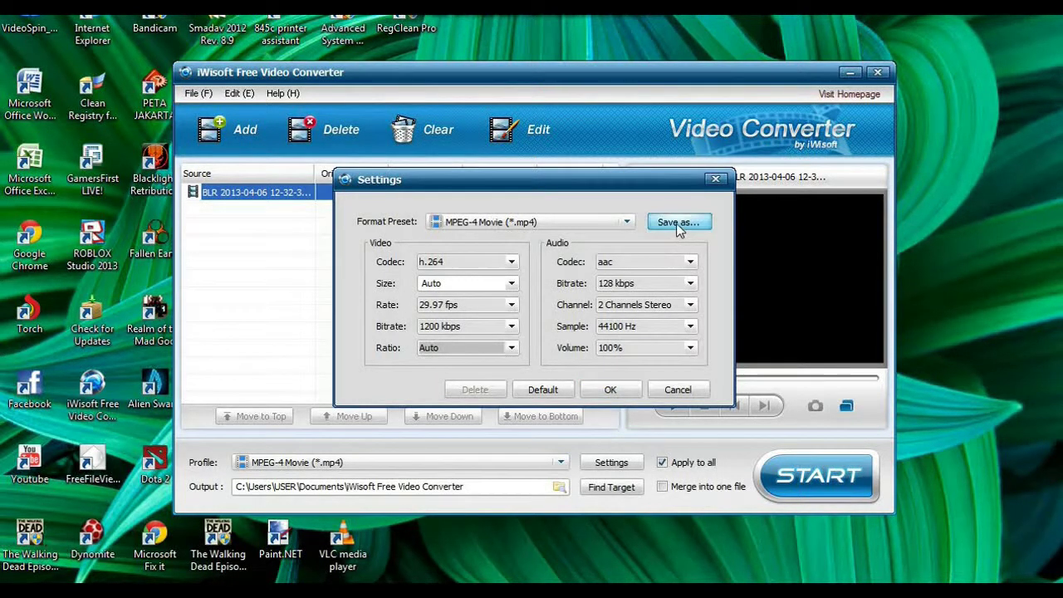
left_click(629, 389)
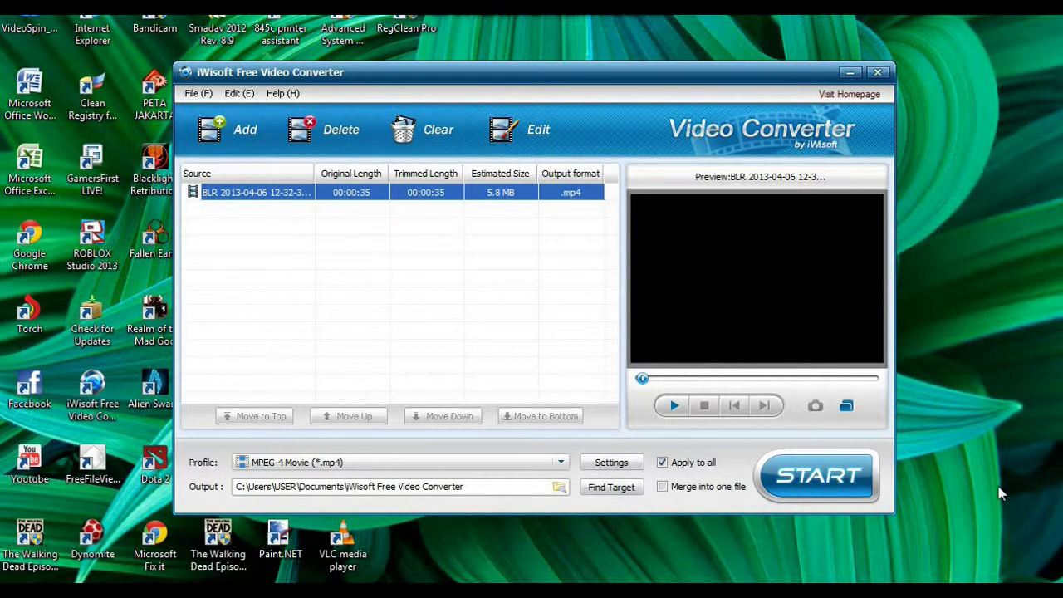
left_click(827, 481)
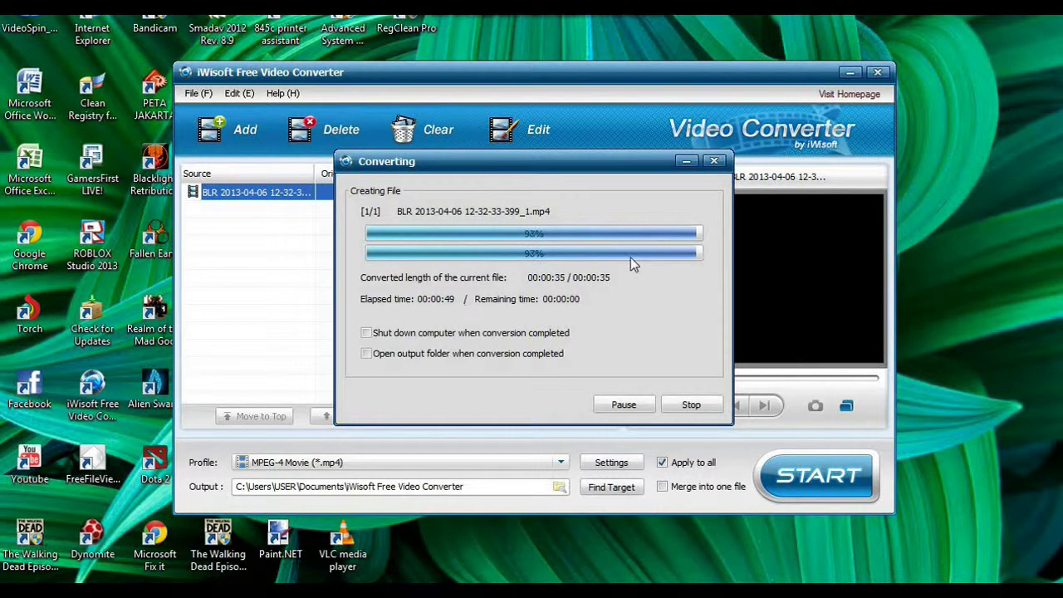
left_click(540, 327)
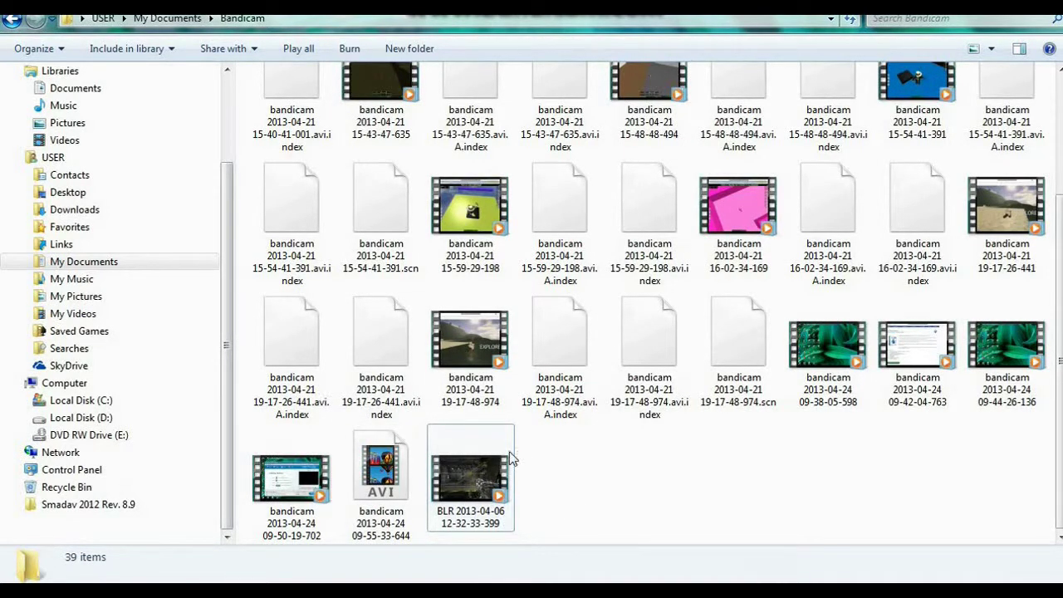
Step: Check the original BLR video's details (50.1 MB, 00:00:35, 1280×720), then play it
mouse_move(500, 494)
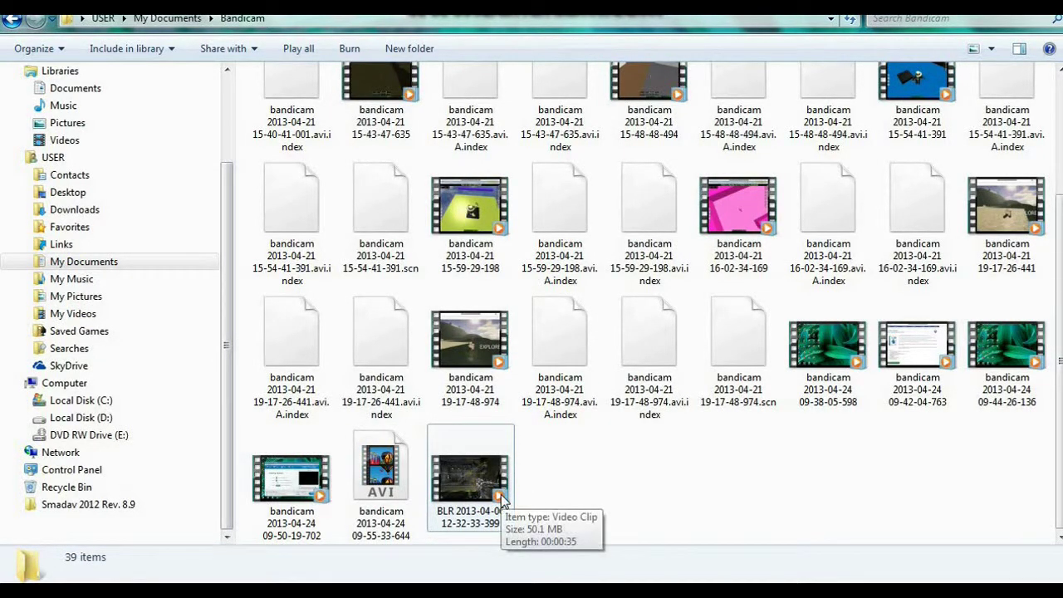
left_click(500, 496)
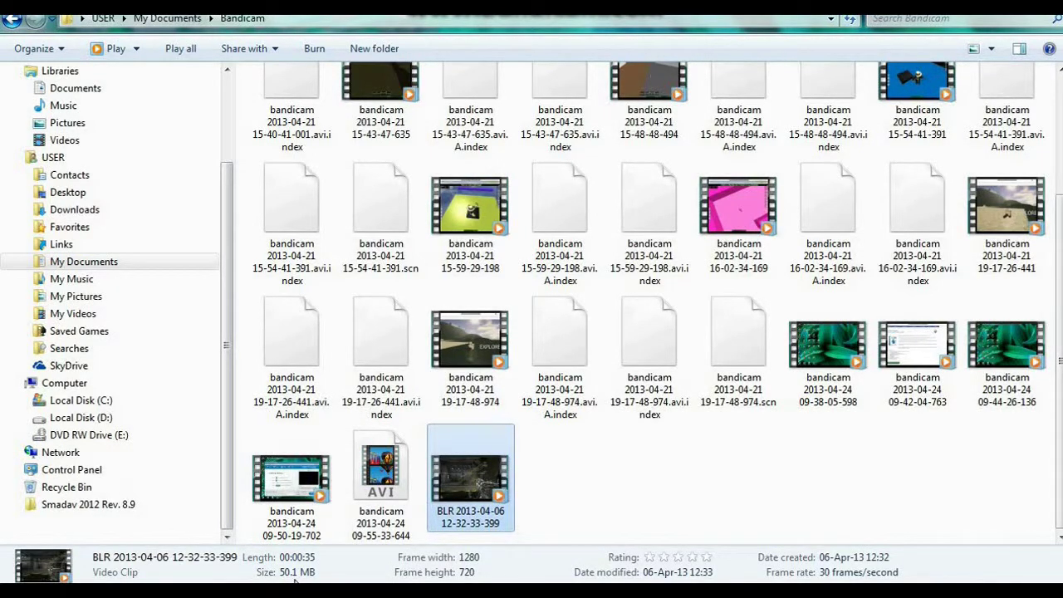
left_click(572, 504)
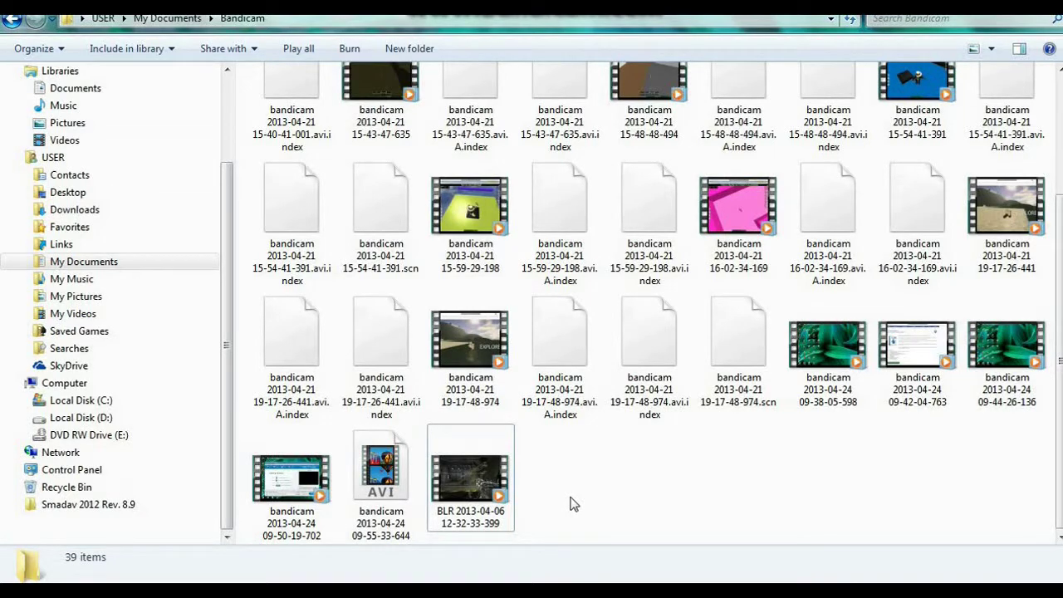
left_click(500, 480)
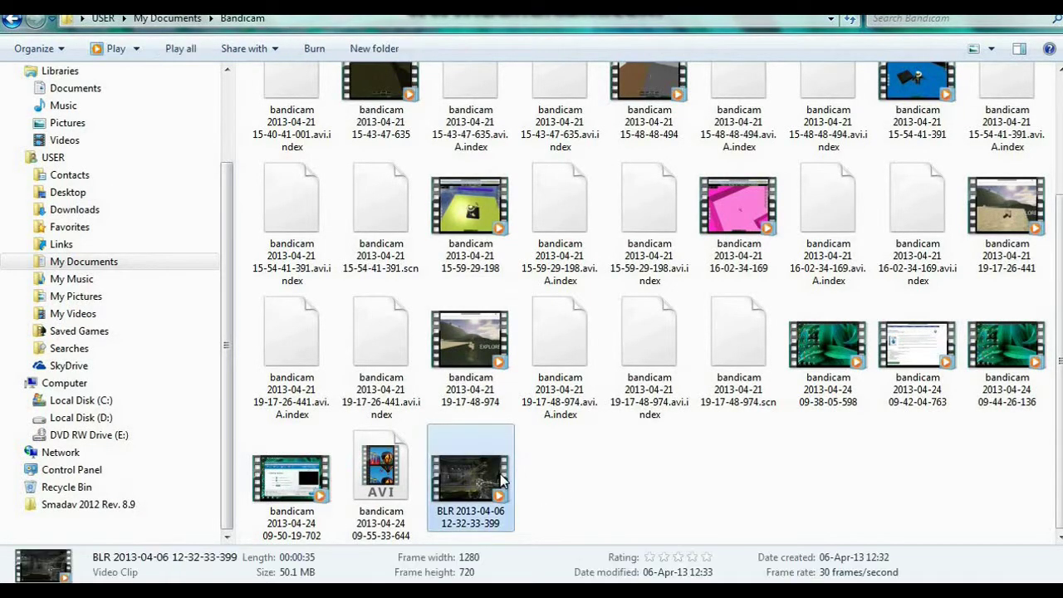
double_click(501, 480)
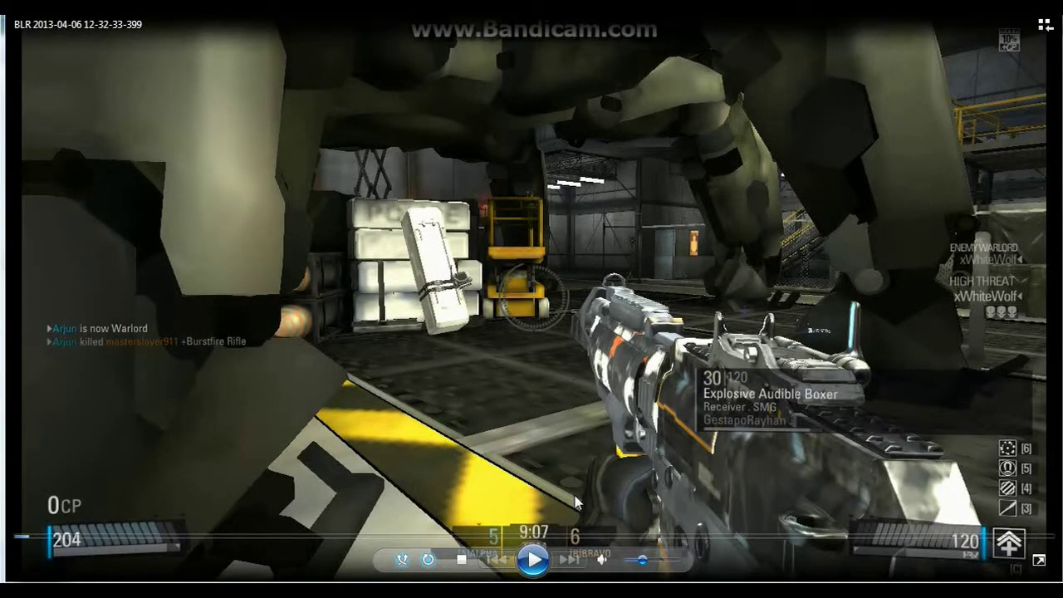
Step: Close the full-screen playback of the original BLR video with Alt+F4
key("alt+F4")
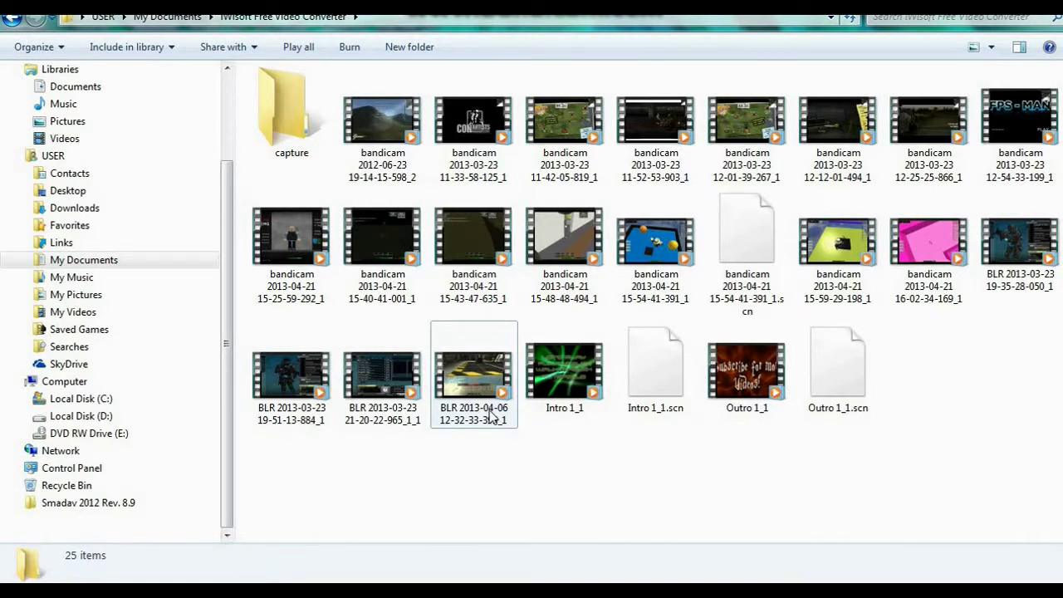
Step: Check the converted _1 MP4's details (13.4 MB, 00:00:35, 1280×720) and play it for comparison
left_click(470, 425)
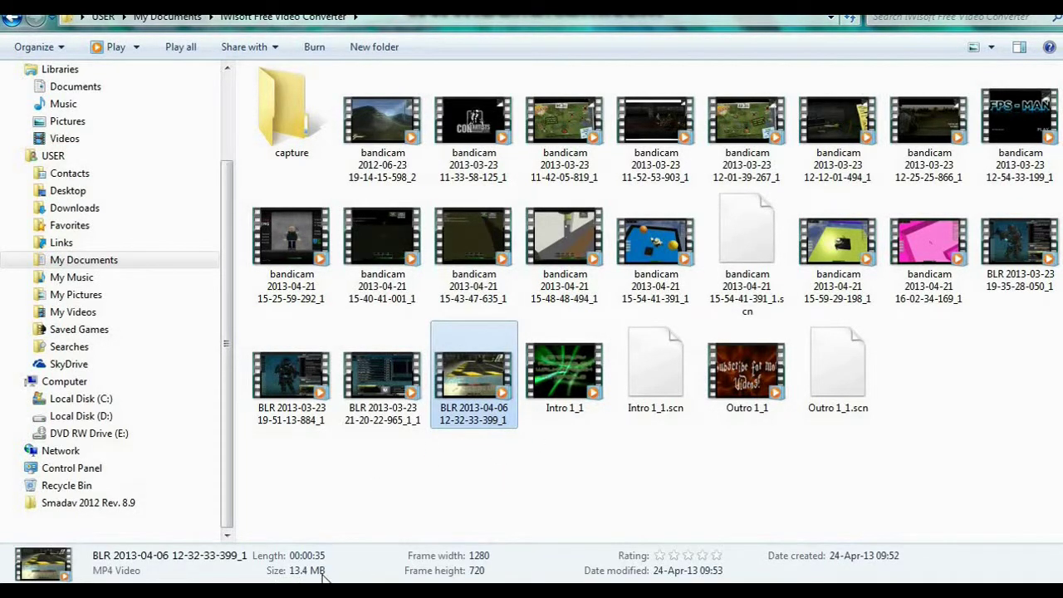
left_click(474, 506)
double_click(470, 421)
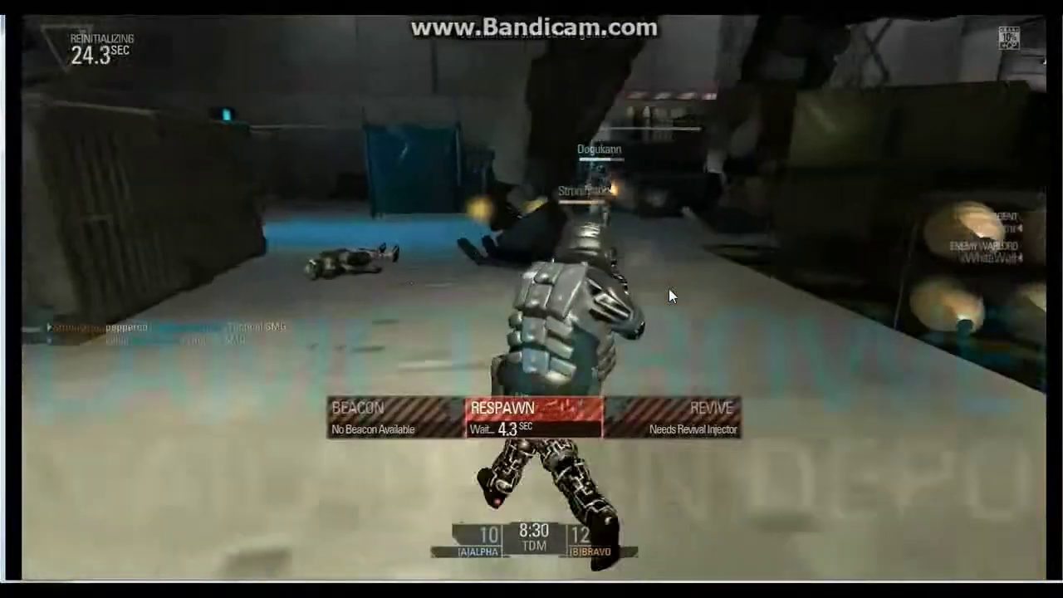
mouse_move(672, 308)
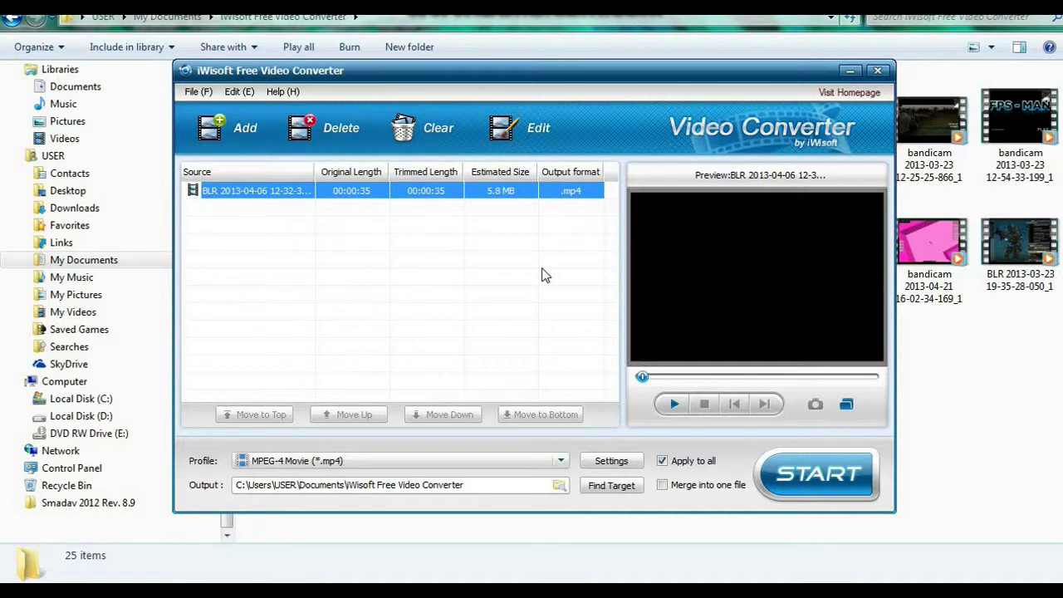
Step: Crop 35 pixels off the top of the video (1280×684) and start reconverting it
left_click(541, 145)
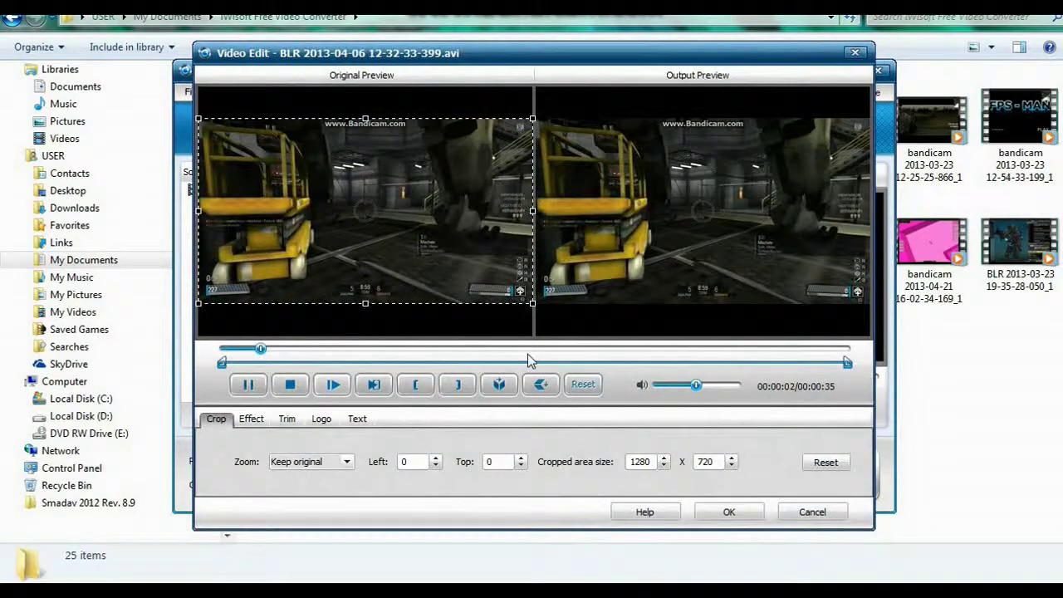
left_click_drag(680, 387, 666, 386)
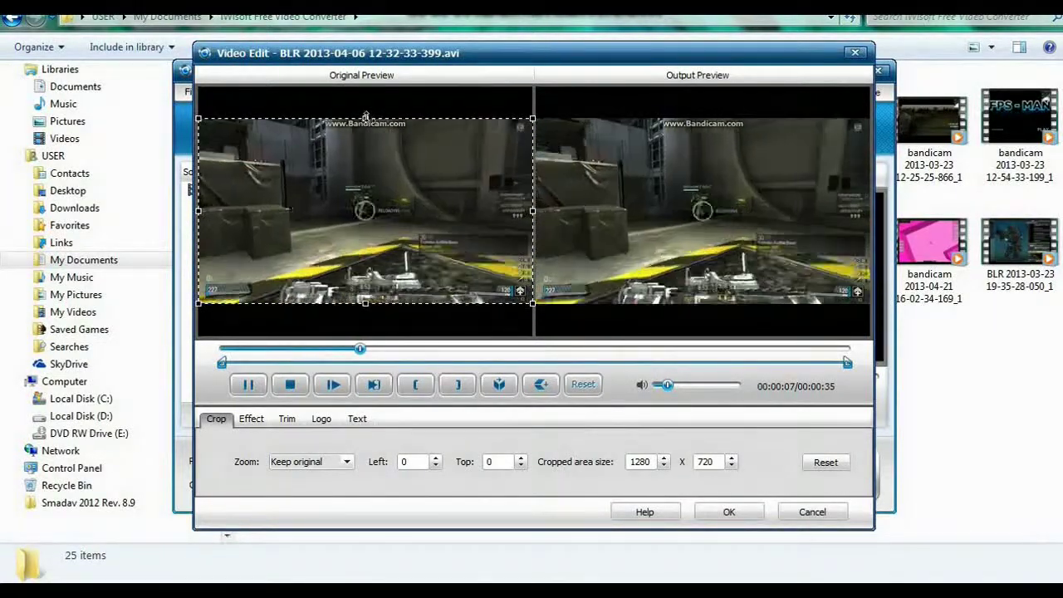
left_click_drag(365, 118, 366, 126)
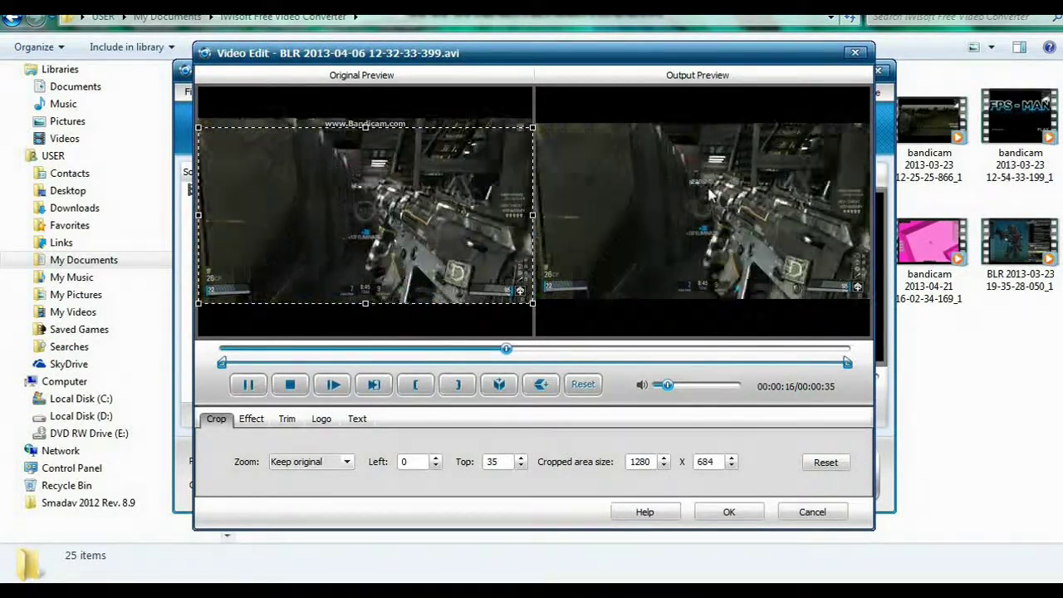
left_click(722, 512)
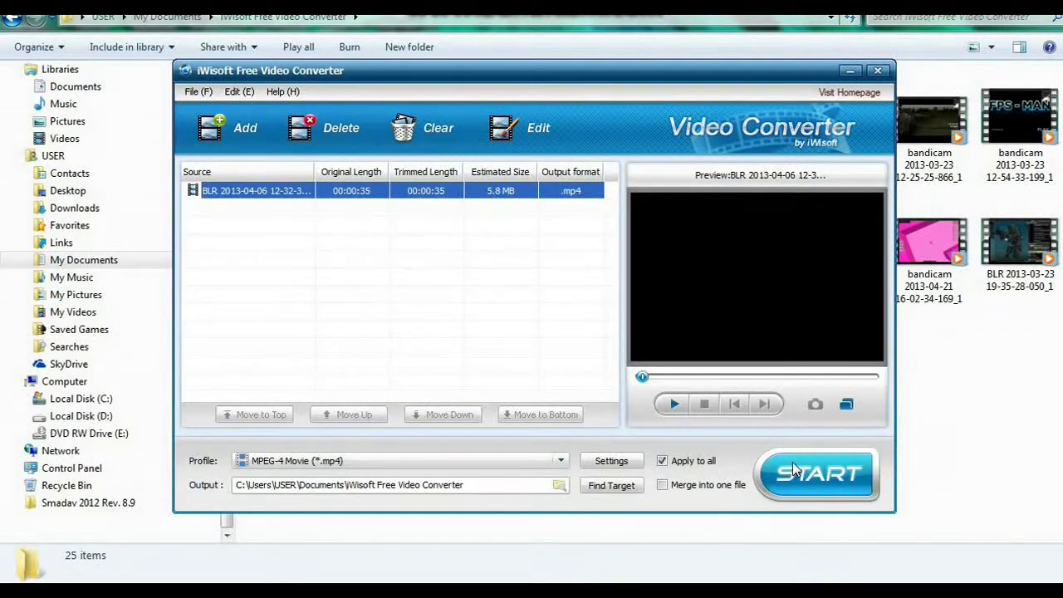
left_click(793, 470)
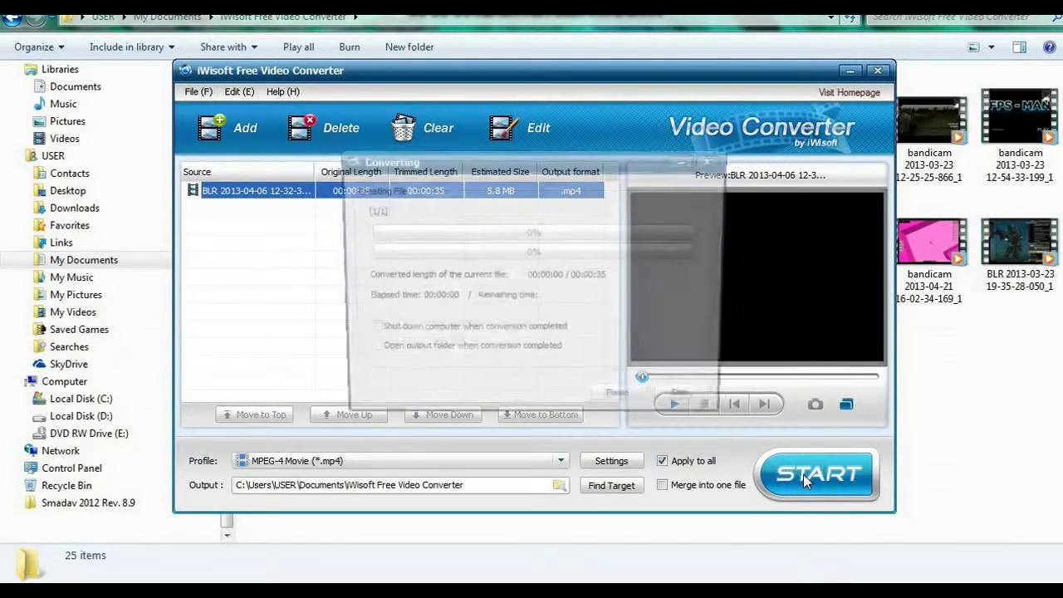